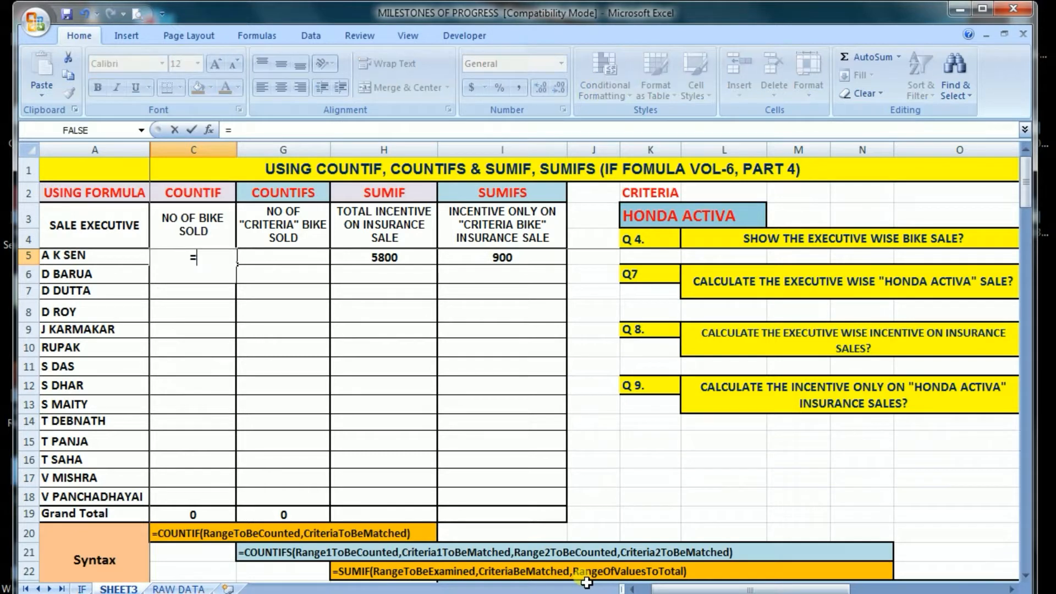
Start a COUNTIF formula in C5 with the report's sale executive cells H32:H169 as its range
text(COUNT)
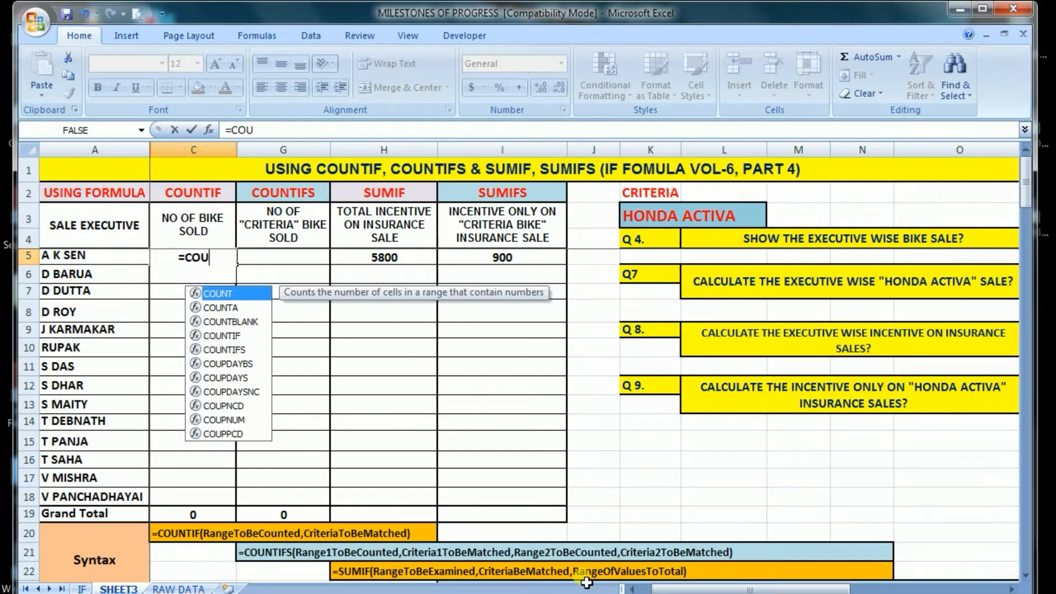
key(Down)
key(Down)
key(Down)
key(Tab)
scroll(440, 478, down, 8)
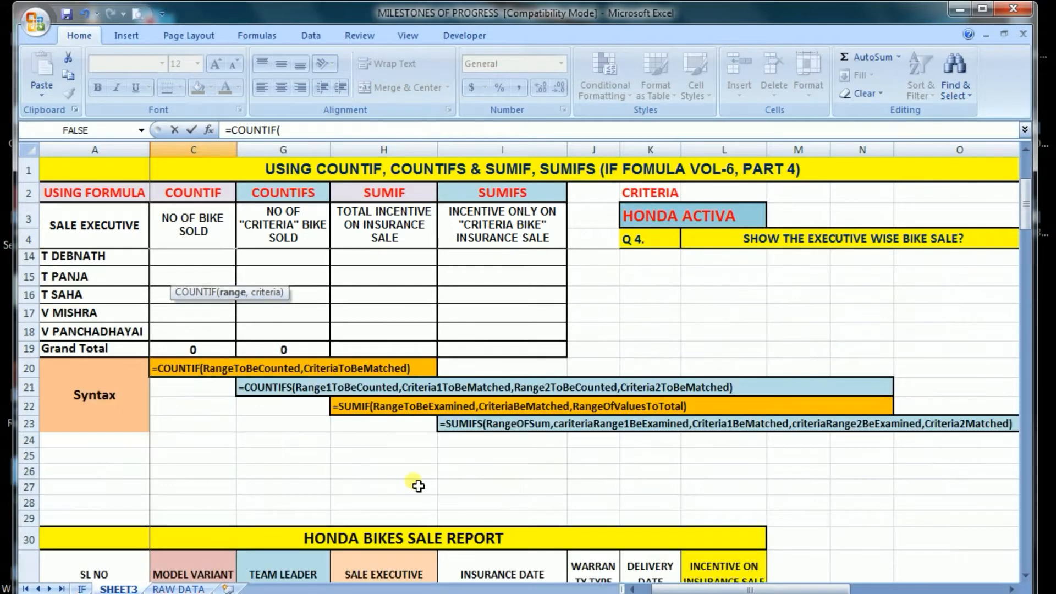
click(374, 345)
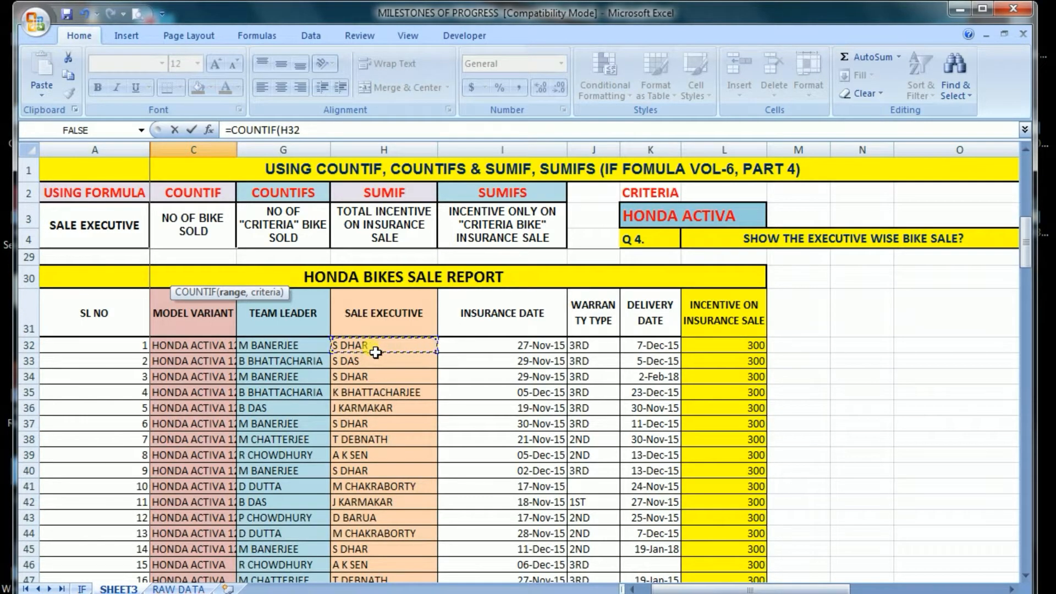
key(ctrl+shift+Down)
text(,)
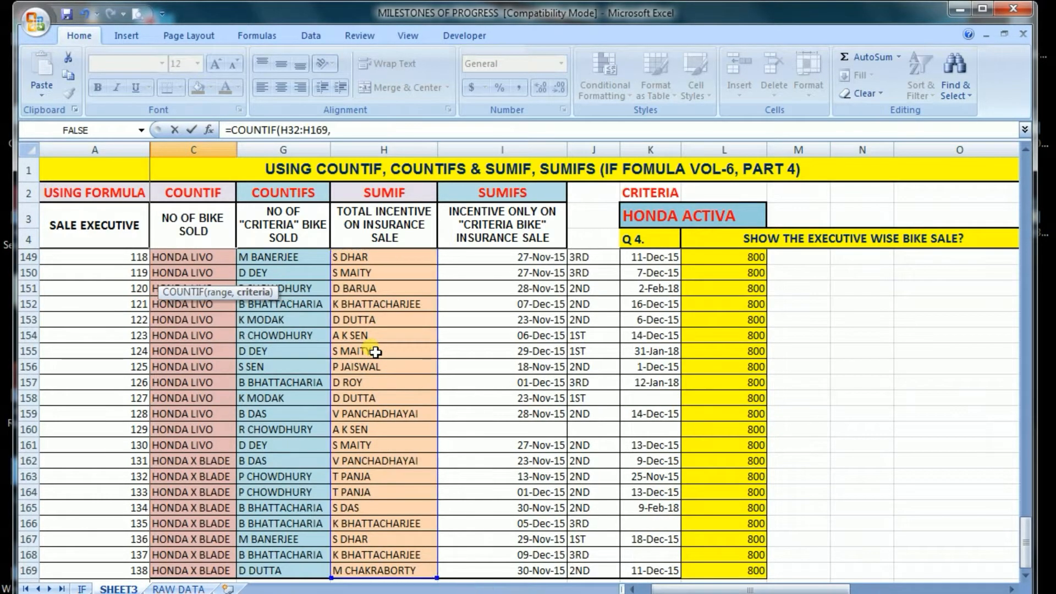
Use the executive name in A5 as the COUNTIF criterion and complete the formula in C5
drag(1025, 531, 1025, 187)
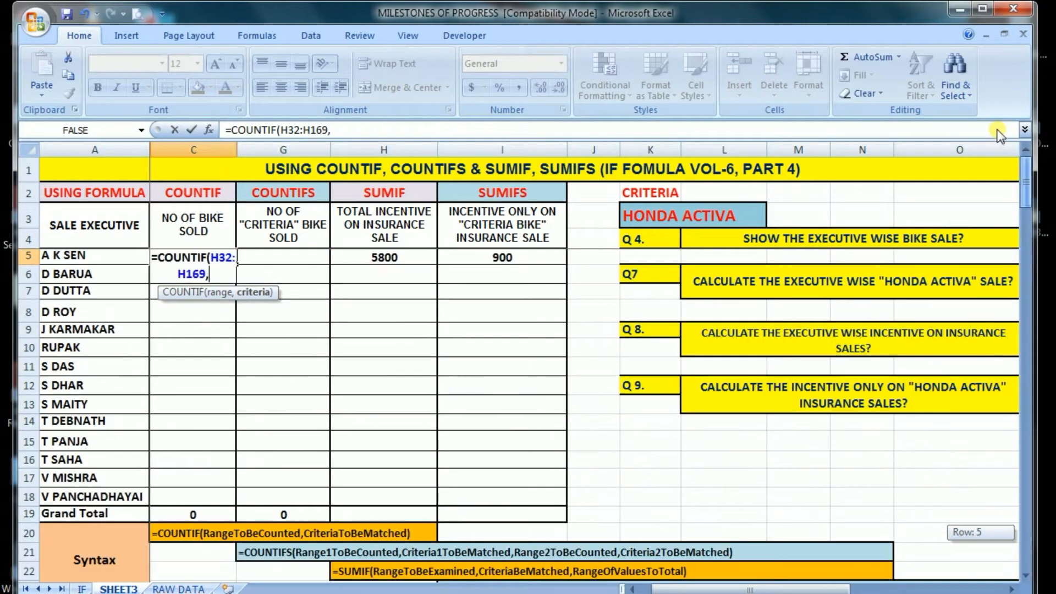
click(83, 259)
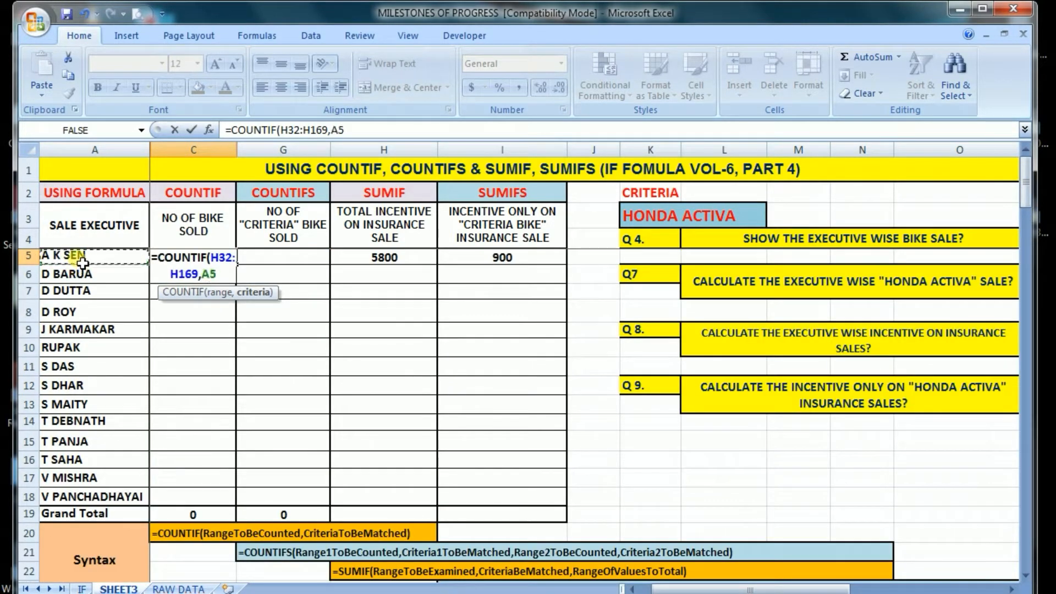
text())
key(Return)
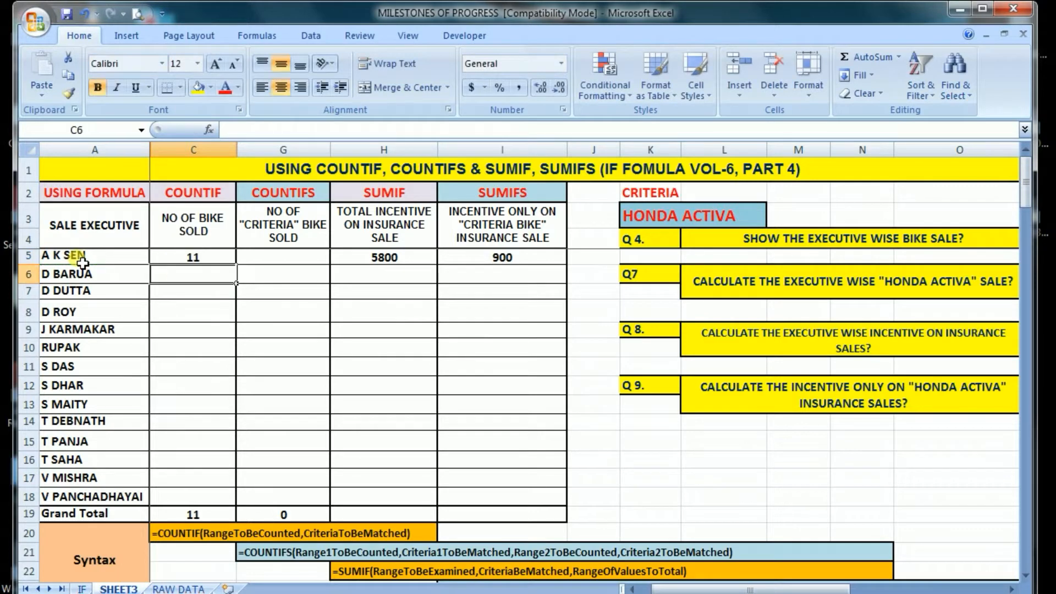
Make the range in C5's COUNTIF formula absolute as $H$32:$H$169
click(206, 264)
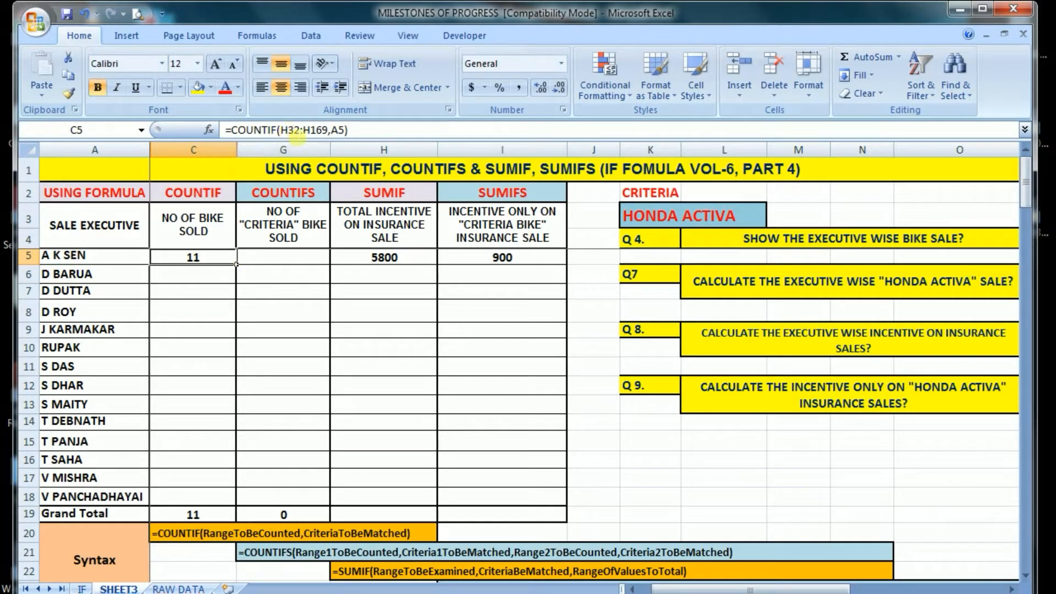
click(287, 130)
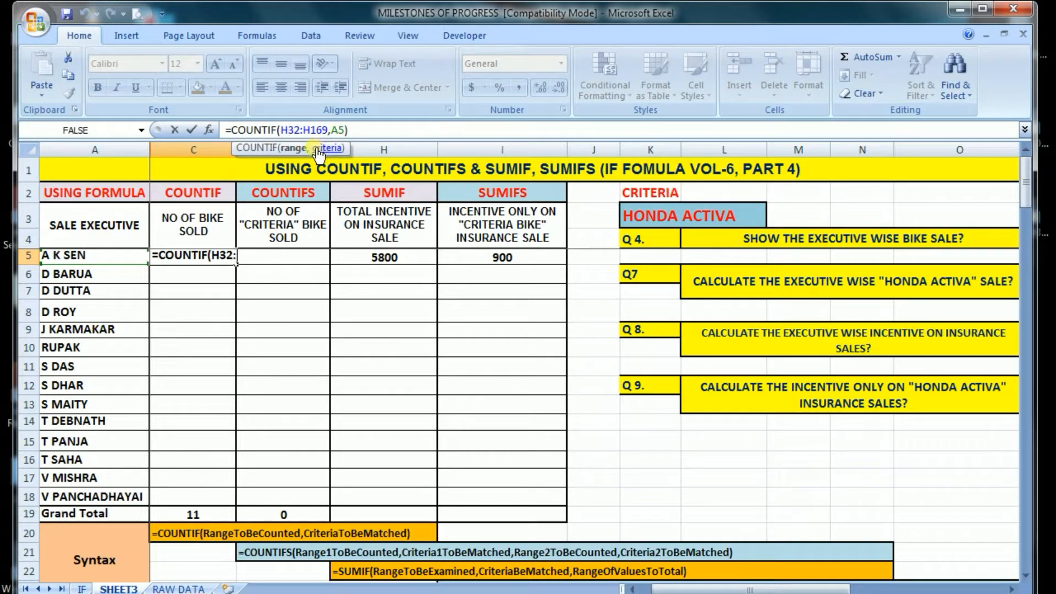
key(F4)
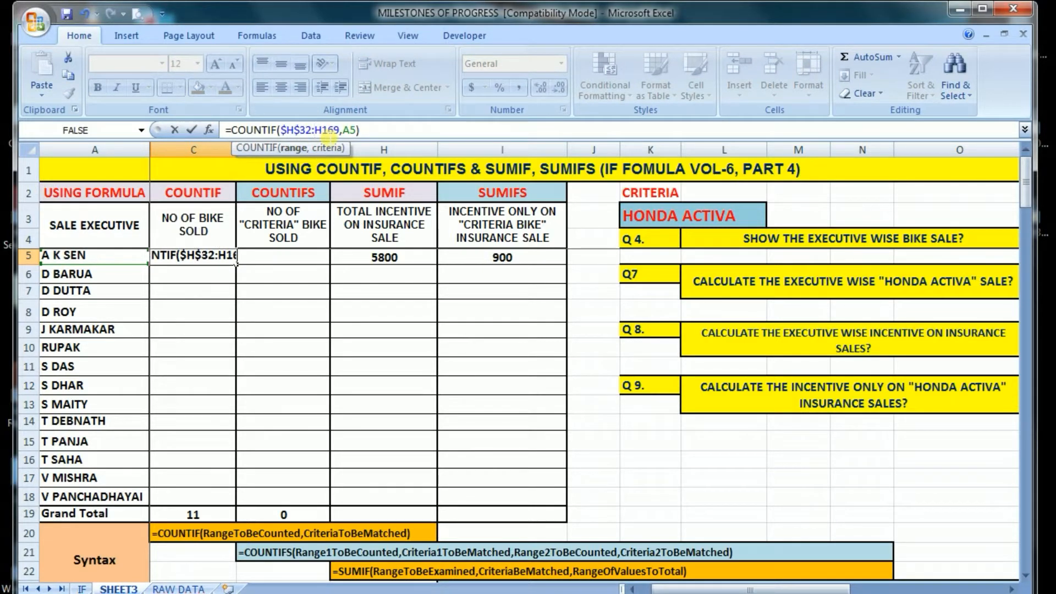
key(F4)
key(Return)
Copy the COUNTIF formula from C5 down to C18 for all the sale executives
click(218, 259)
key(ctrl+c)
drag(218, 262, 218, 499)
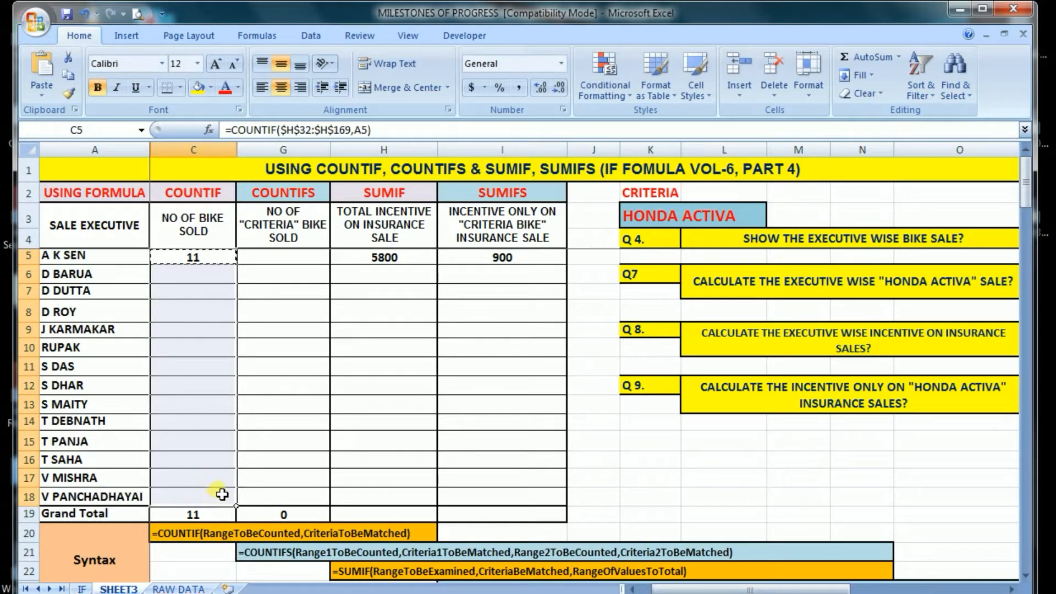
key(ctrl+v)
click(222, 333)
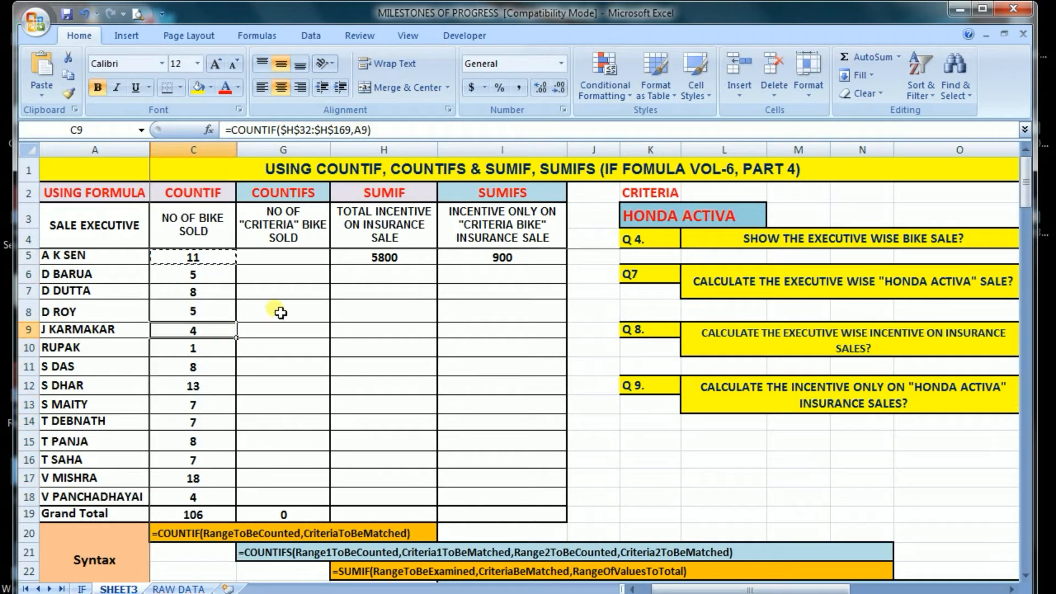
Review question Q7 on executive-wise HONDA ACTIVA sales and examine the sale report's model variant and sale executive columns
click(285, 262)
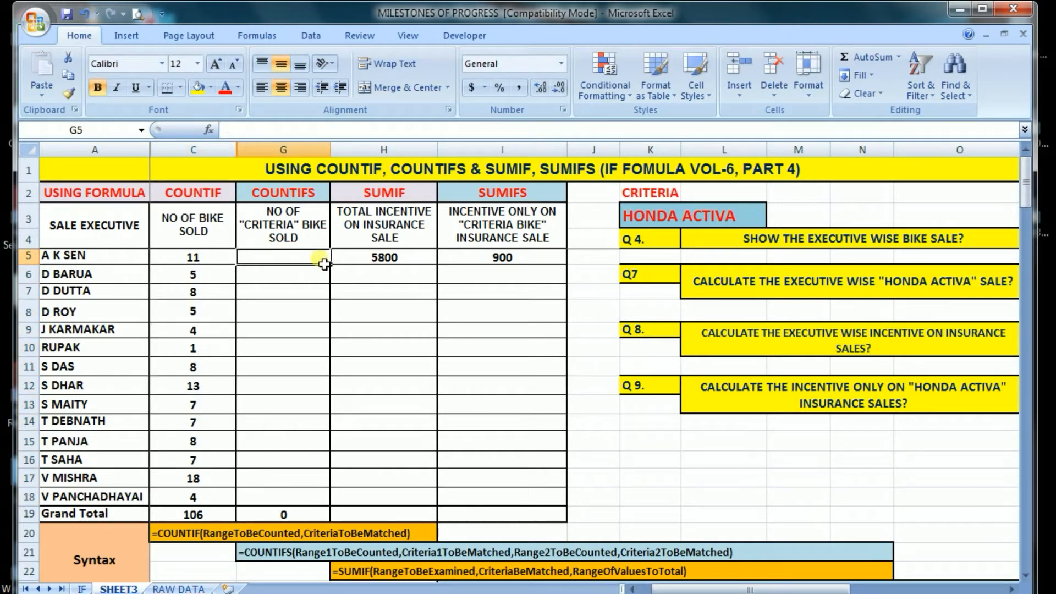
click(723, 294)
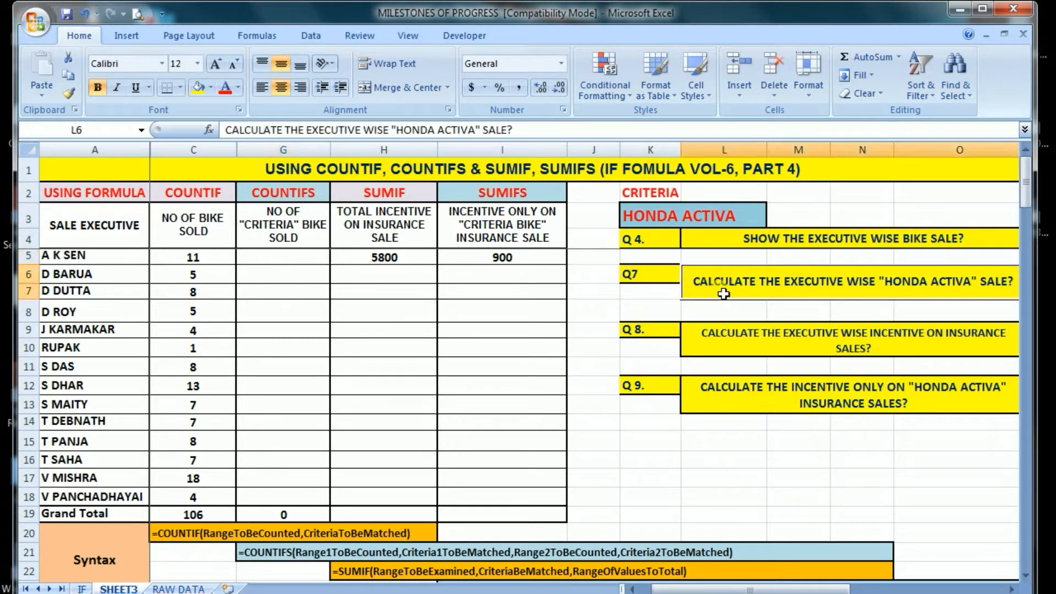
click(301, 259)
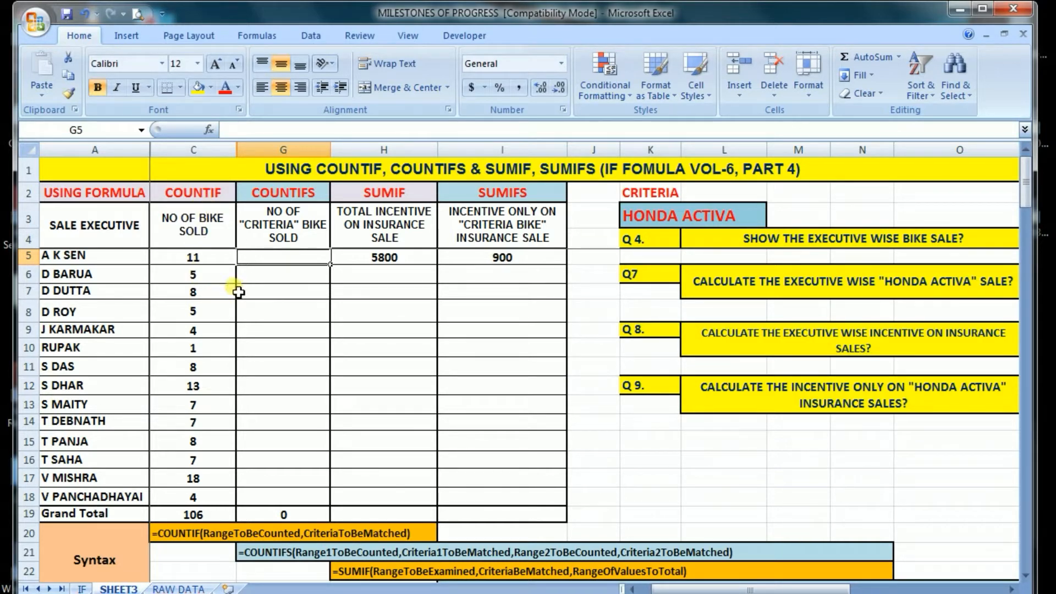
scroll(465, 436, down, 8)
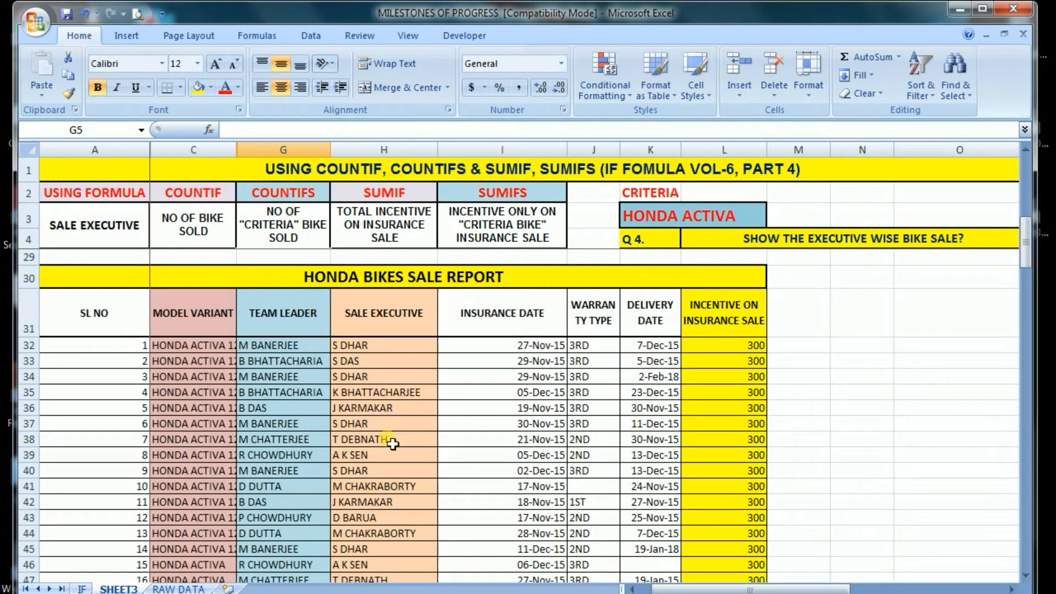
scroll(392, 499, up, 8)
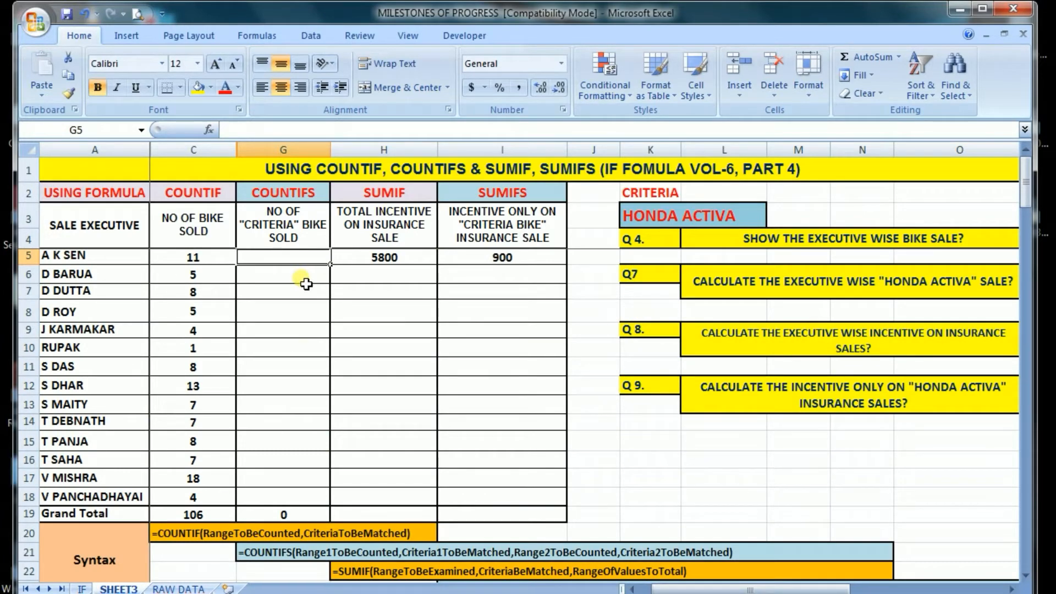
scroll(503, 511, down, 10)
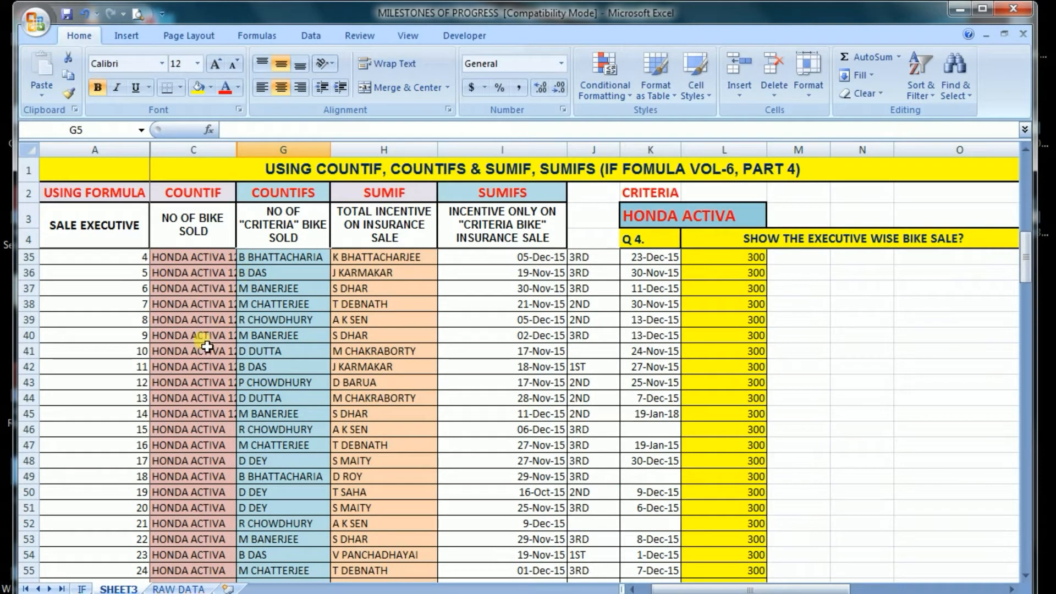
scroll(207, 347, up, 10)
scroll(208, 401, down, 9)
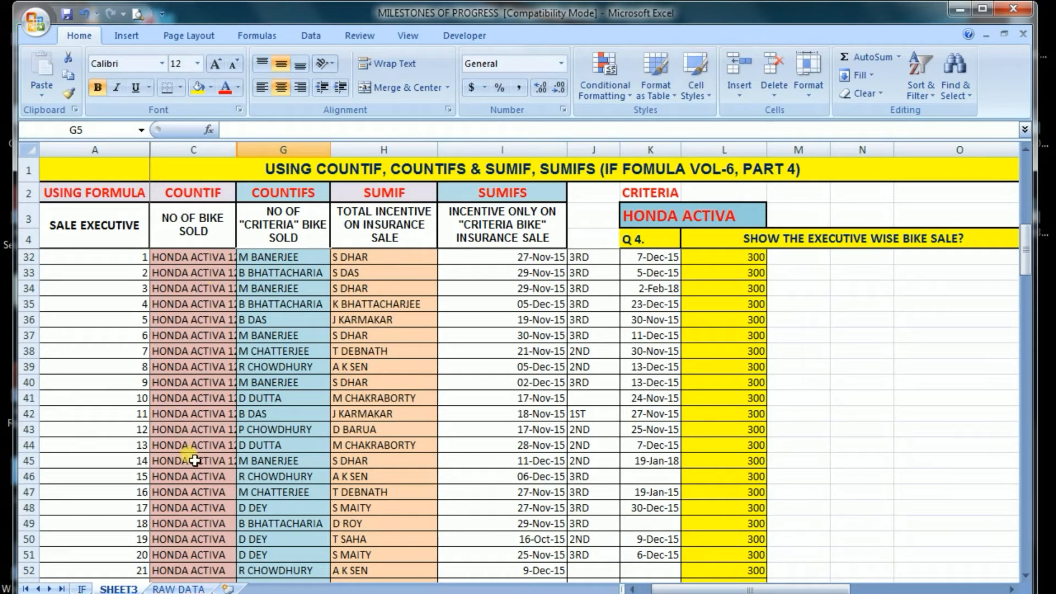
scroll(194, 462, up, 9)
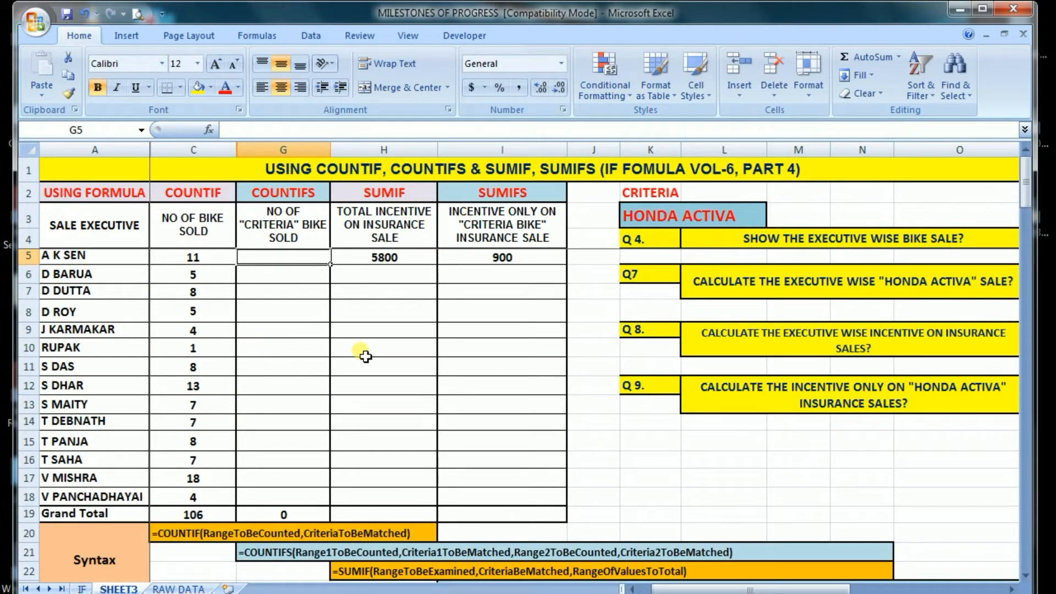
Start a COUNTIFS formula in G5 with the model variant cells C32:C169 as the first criteria range
text(=COUNT)
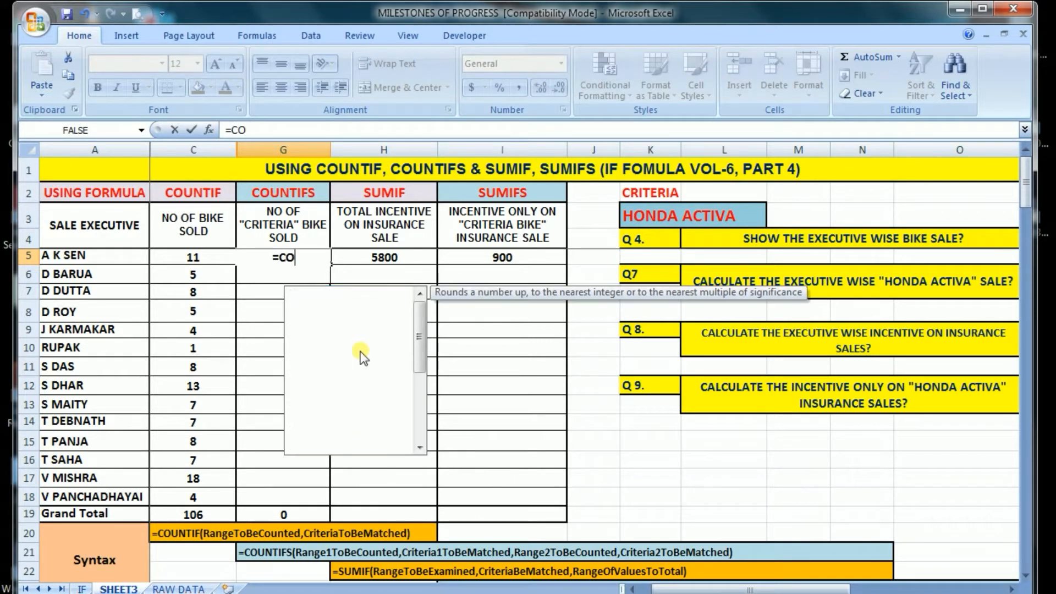
key(Down)
key(Down)
key(Down)
key(Down)
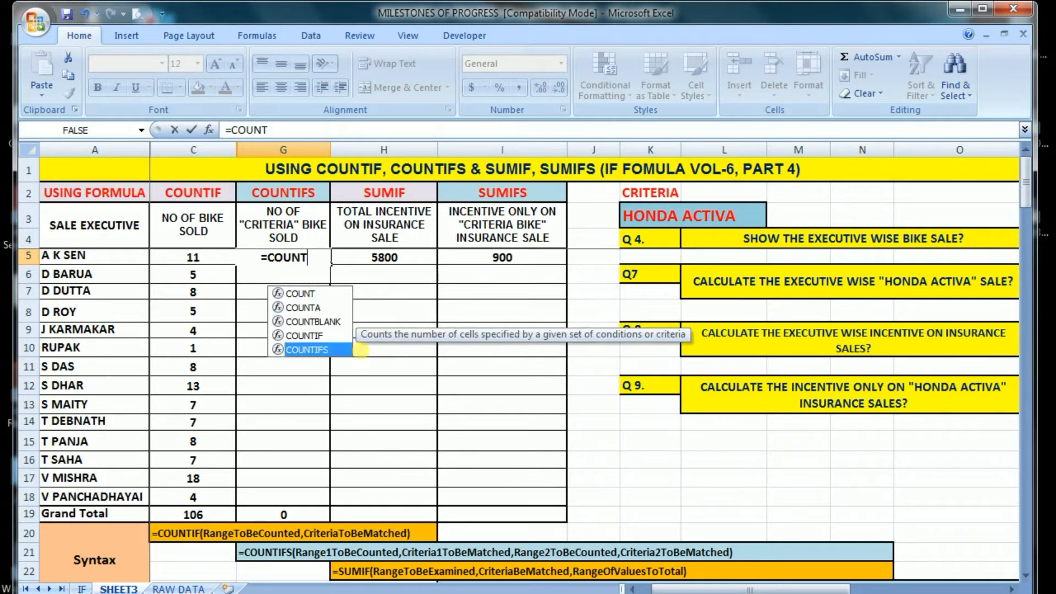
key(Tab)
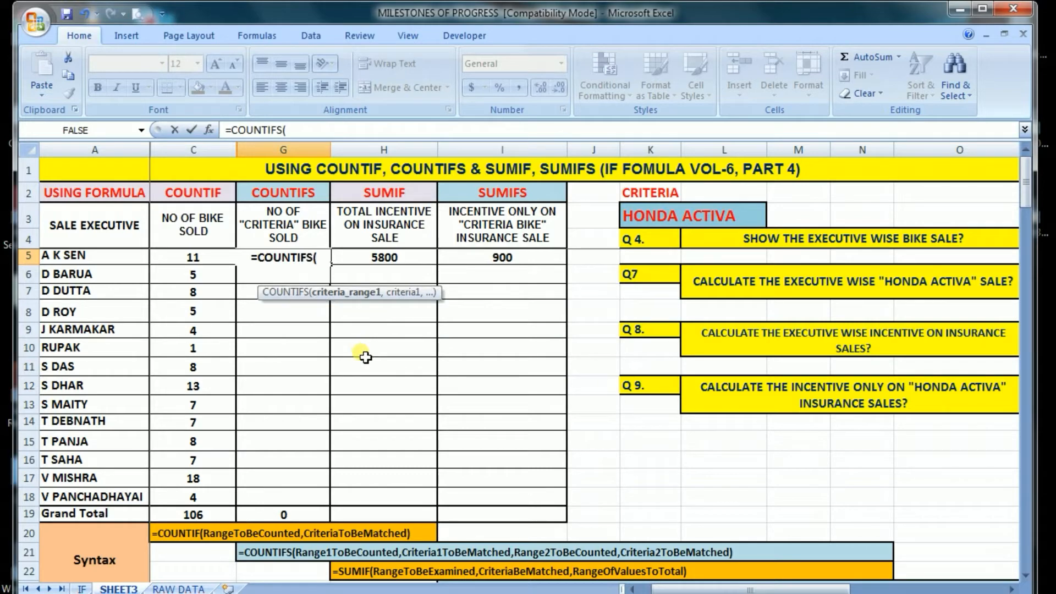
scroll(308, 346, down, 9)
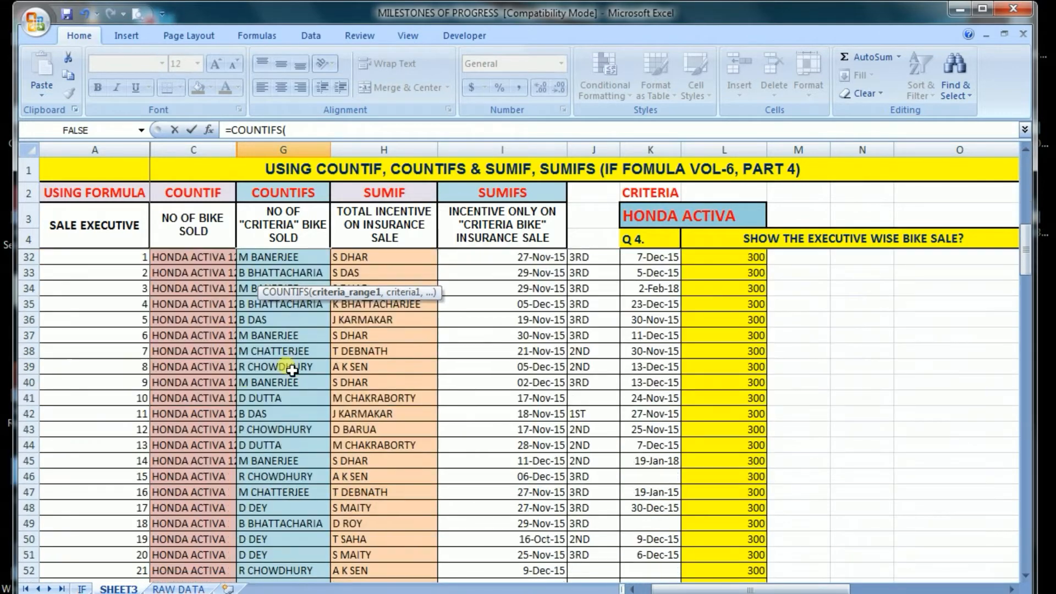
scroll(220, 335, up, 2)
click(215, 397)
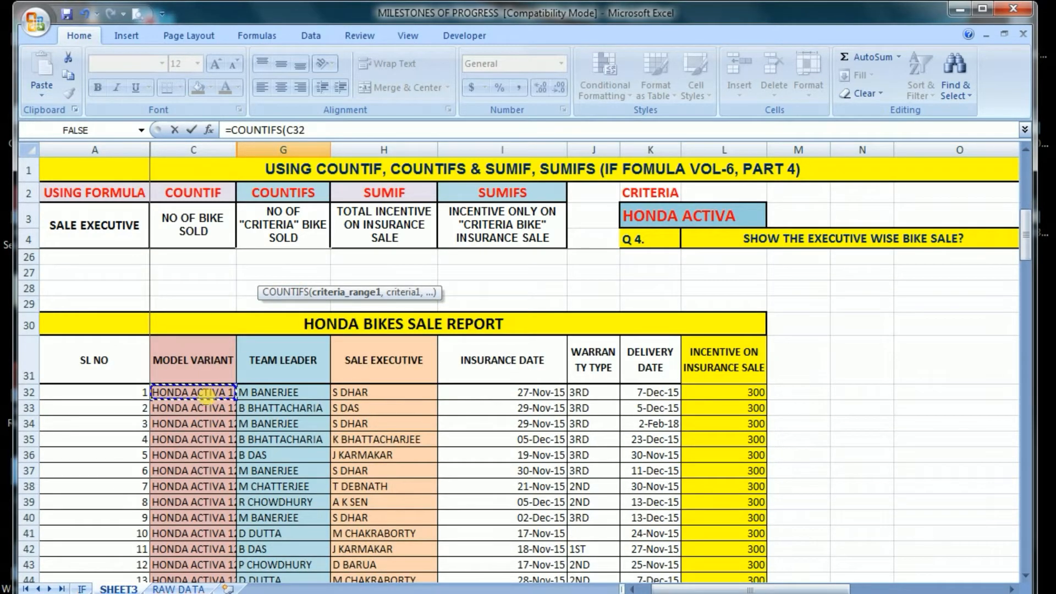
key(ctrl+shift+Down)
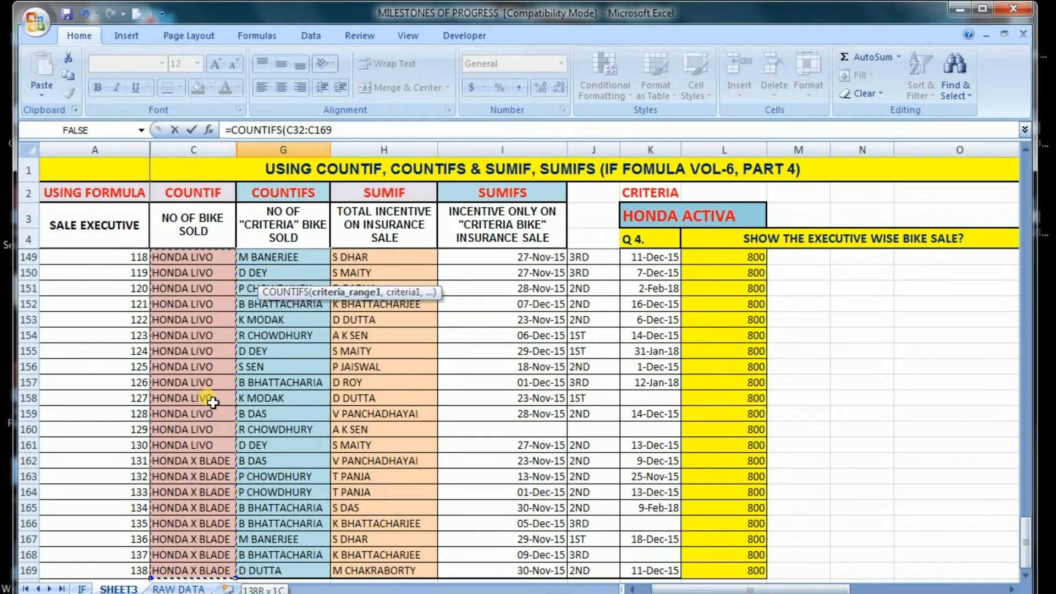
text(,)
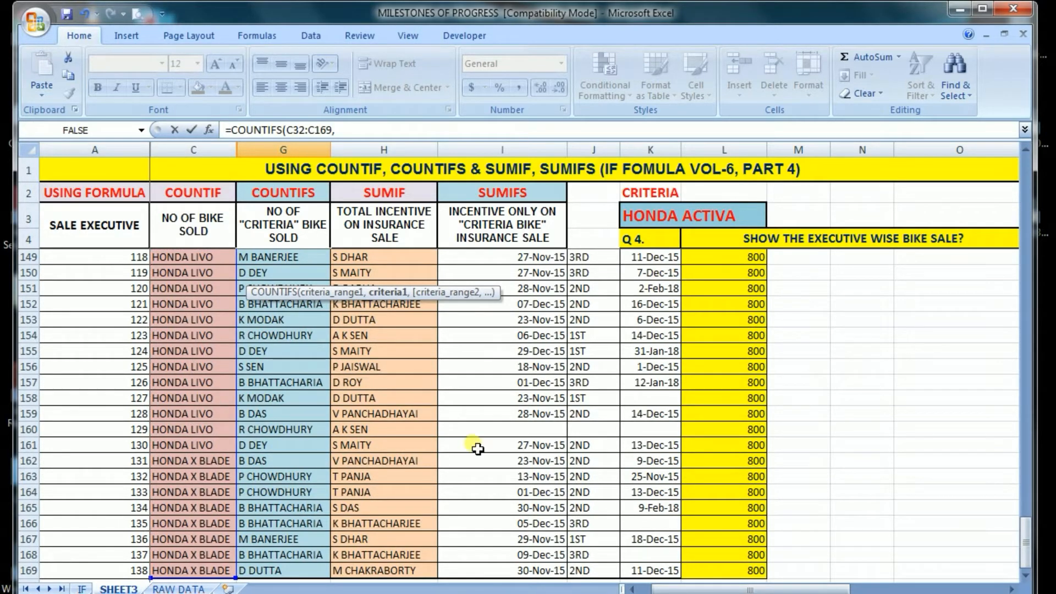
Set the HONDA ACTIVA cell K3 as the first criterion of the COUNTIFS formula
scroll(476, 448, up, 4)
drag(1024, 520, 1022, 182)
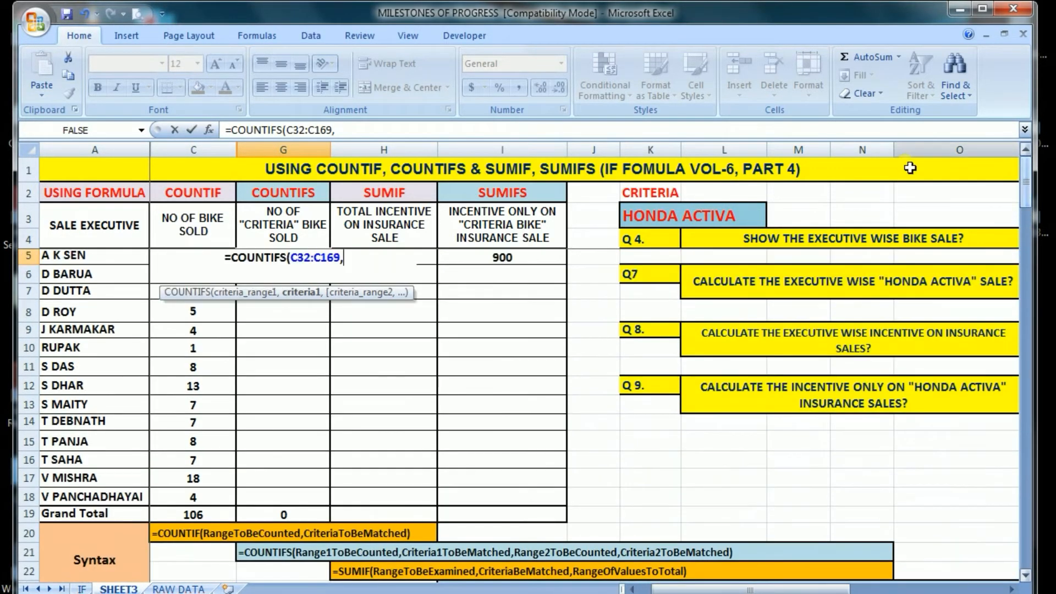
click(649, 222)
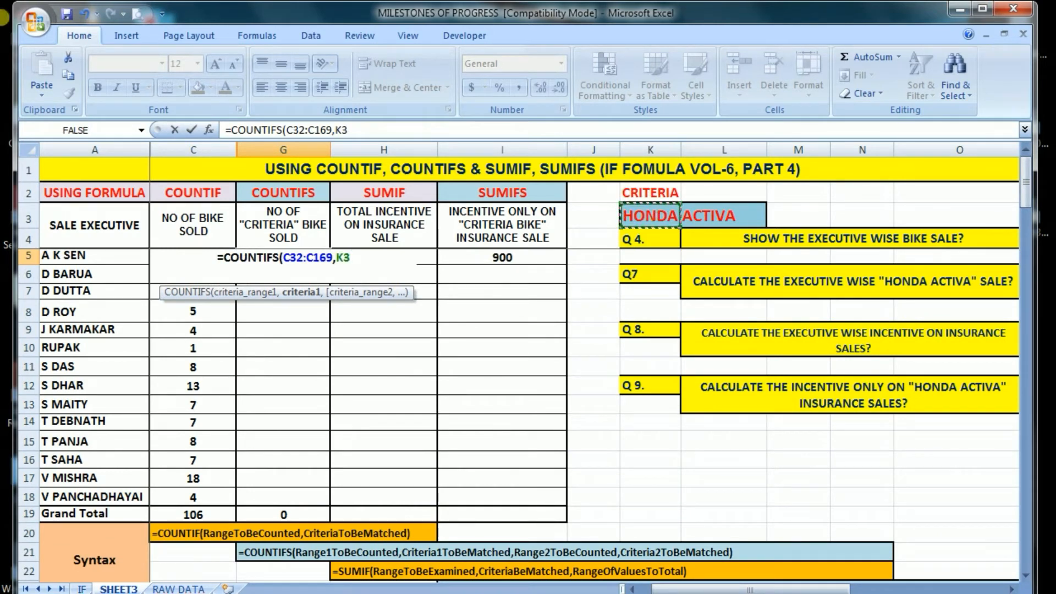
text(,)
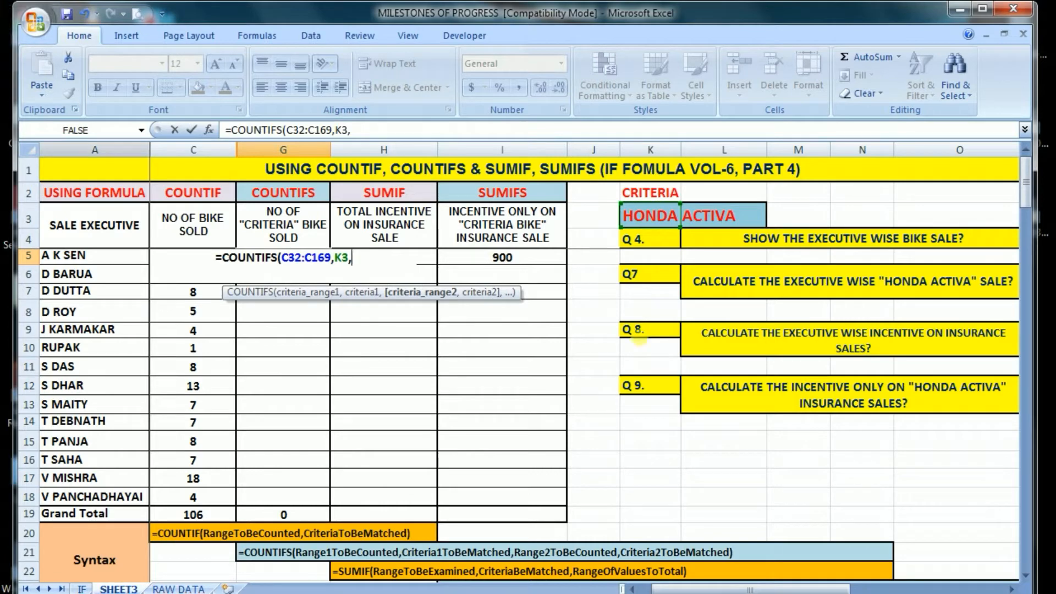
Add sale executive cells H32:H169 as the second criteria range with A5 as its criterion, and complete the COUNTIFS formula in G5
drag(1021, 177, 1025, 252)
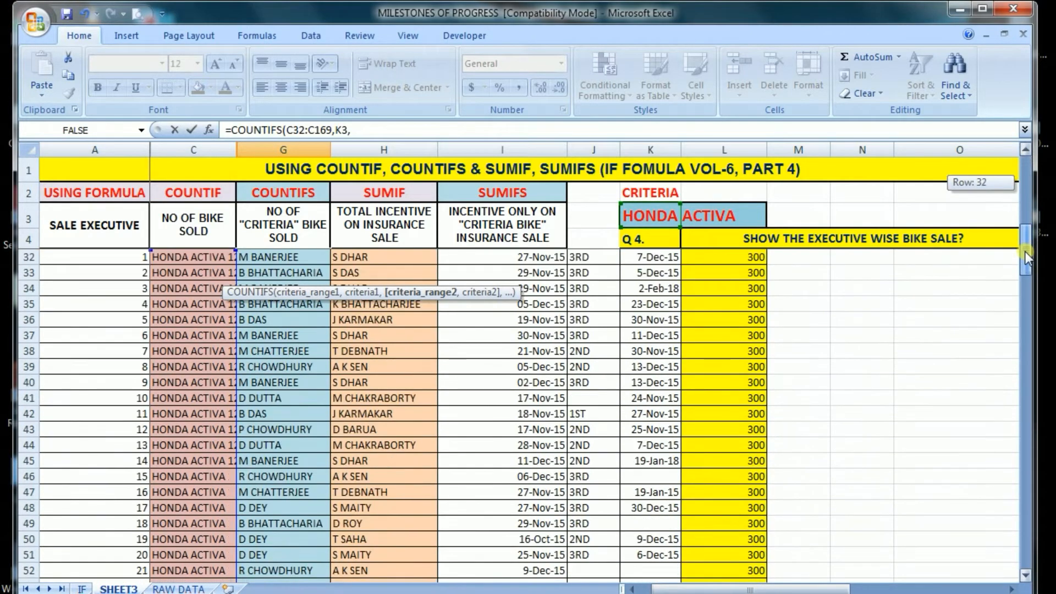
scroll(440, 291, up, 3)
drag(379, 435, 381, 451)
text(,)
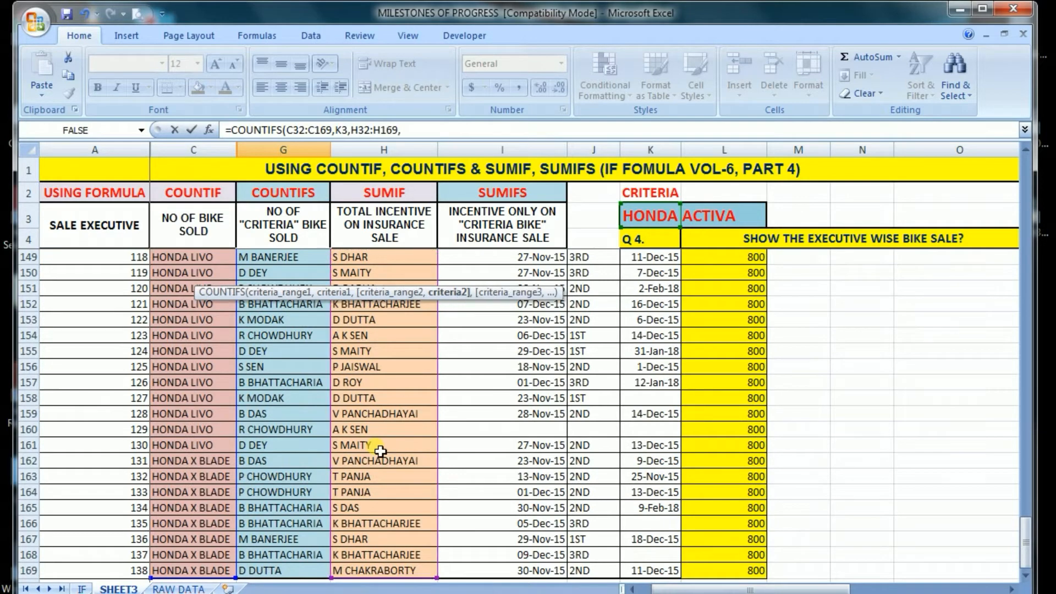
drag(1026, 543, 1024, 165)
click(104, 259)
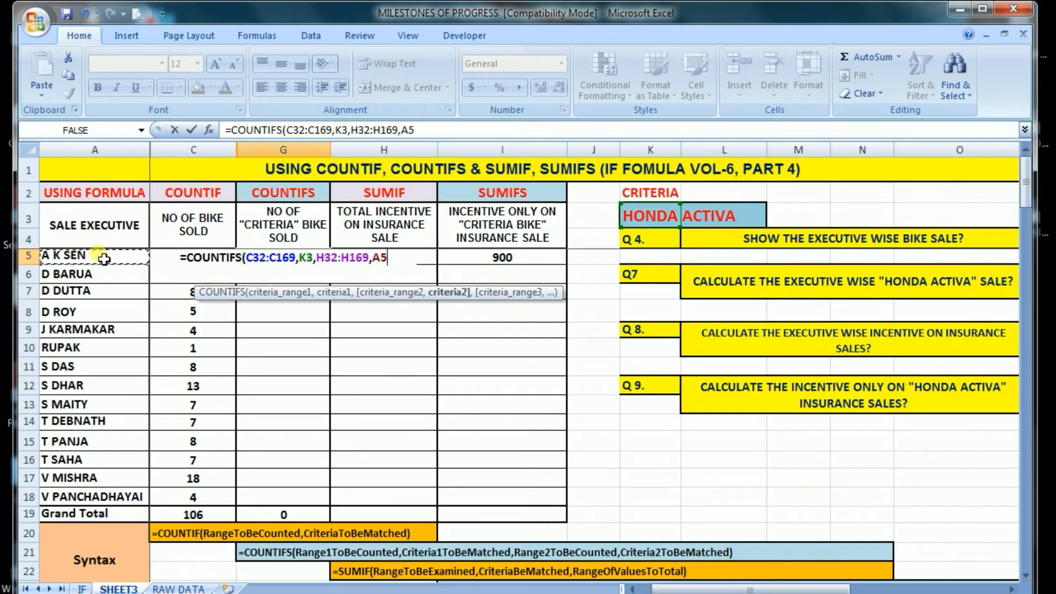
text())
key(Return)
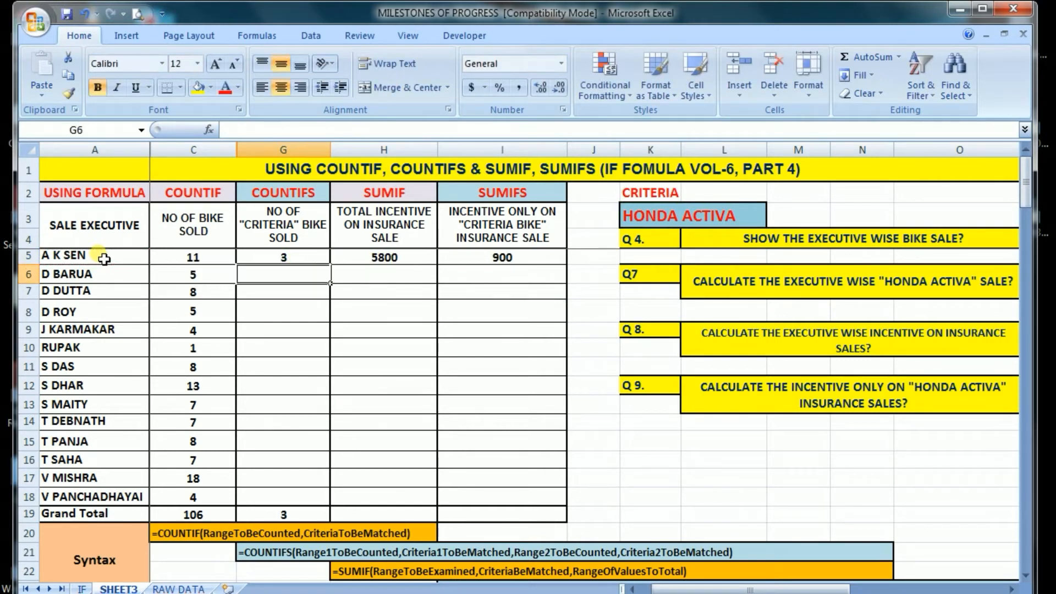
Make the first criteria range $C$32:$C$169 and its criterion $K$3 absolute in G5's COUNTIFS formula
click(288, 263)
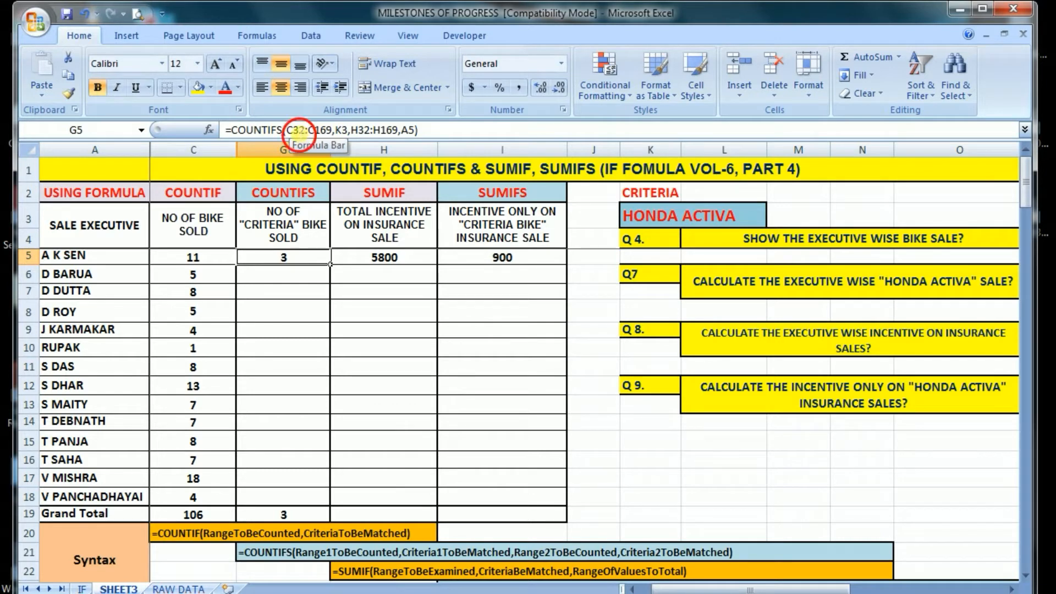
click(295, 130)
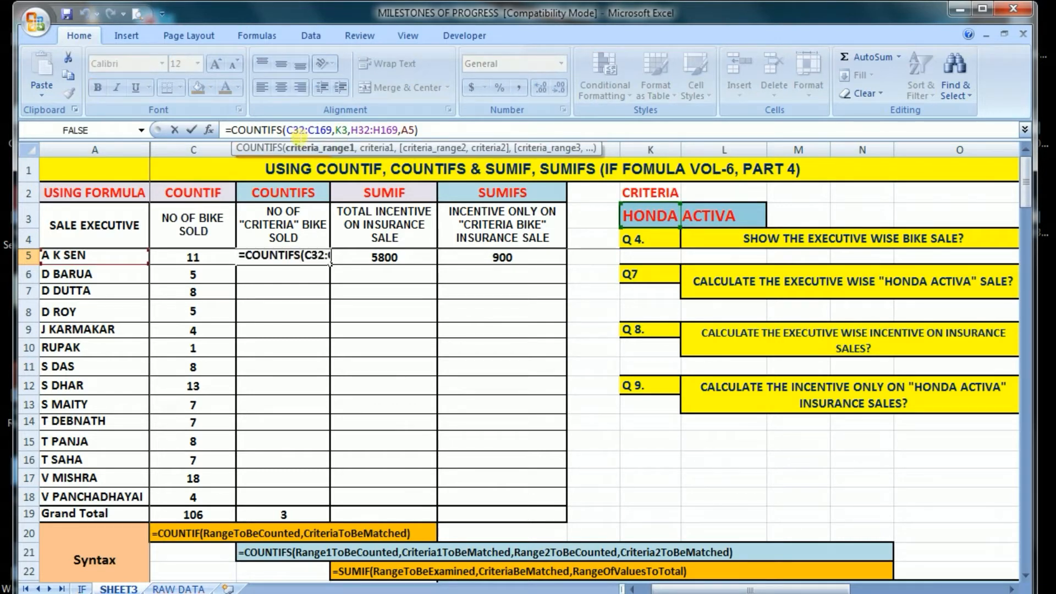
key(F4)
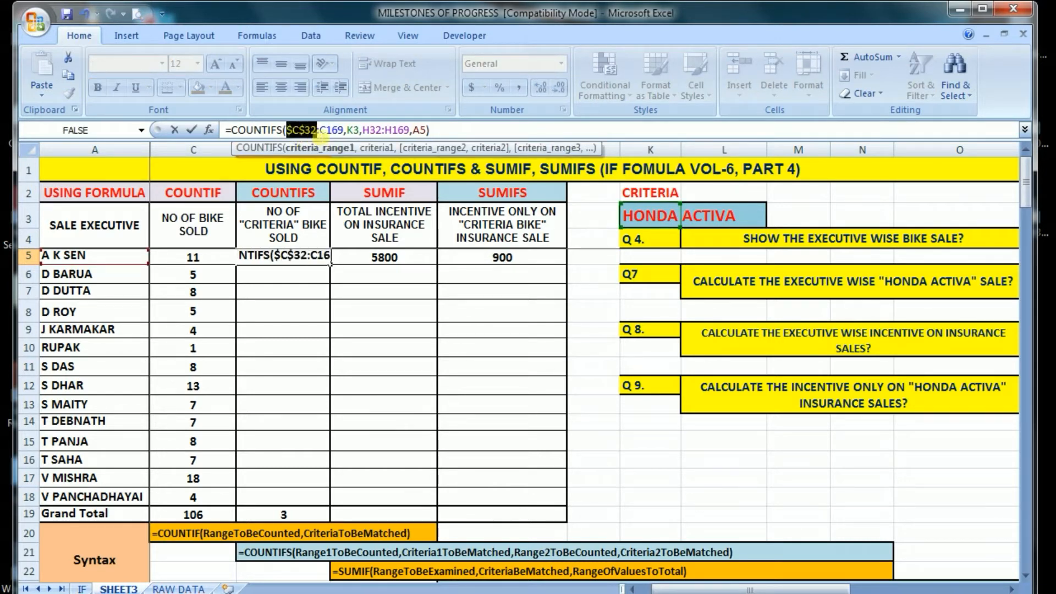
click(337, 131)
key(F4)
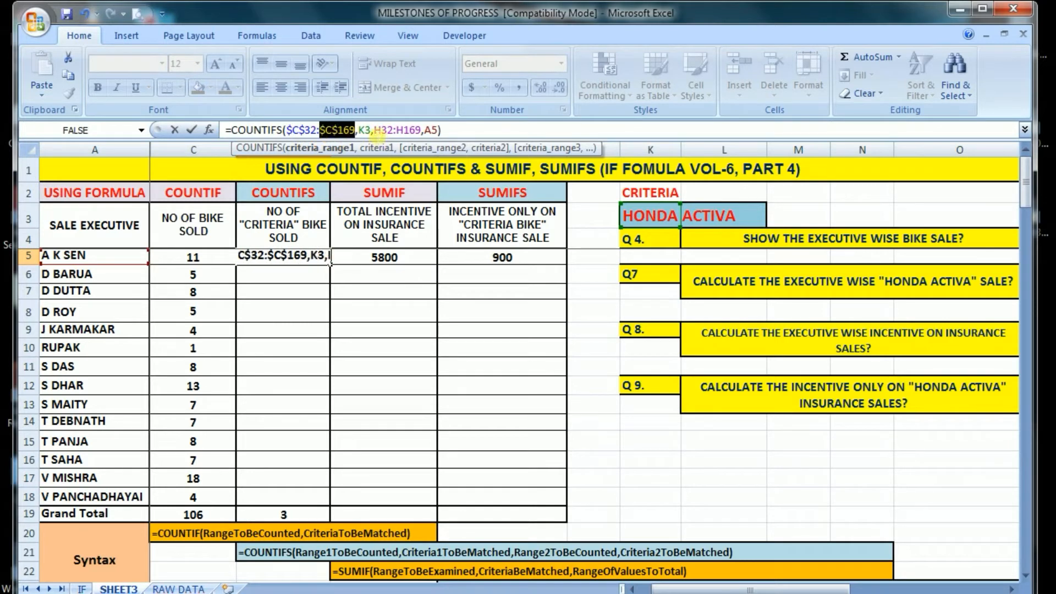
click(366, 131)
key(F4)
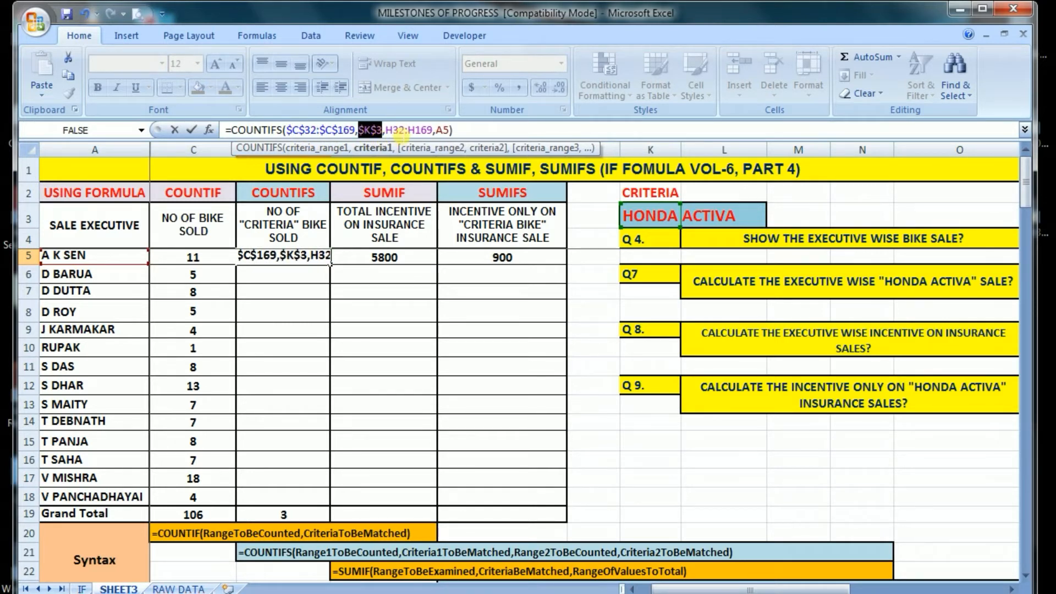
Make the second criteria range $H$32:$H$169 absolute and commit the COUNTIFS formula, leaving A5 relative
click(400, 131)
key(F4)
click(453, 131)
key(F4)
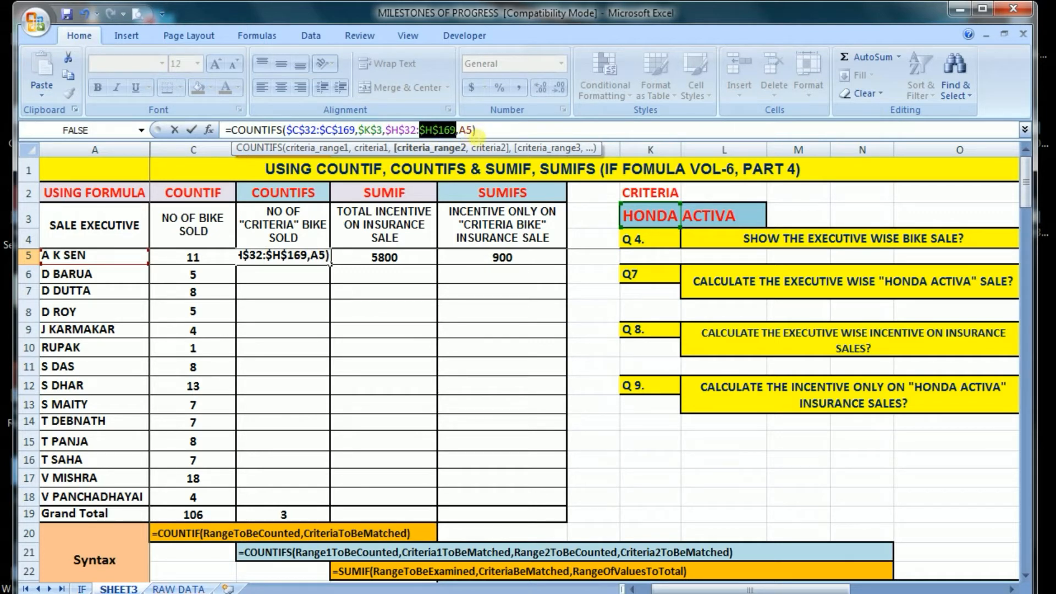
key(Return)
Copy the COUNTIFS formula from G5 down to G18 for all the sale executives
key(Up)
key(ctrl+c)
key(Down)
key(Up)
key(ctrl+shift+Down)
key(shift+Up)
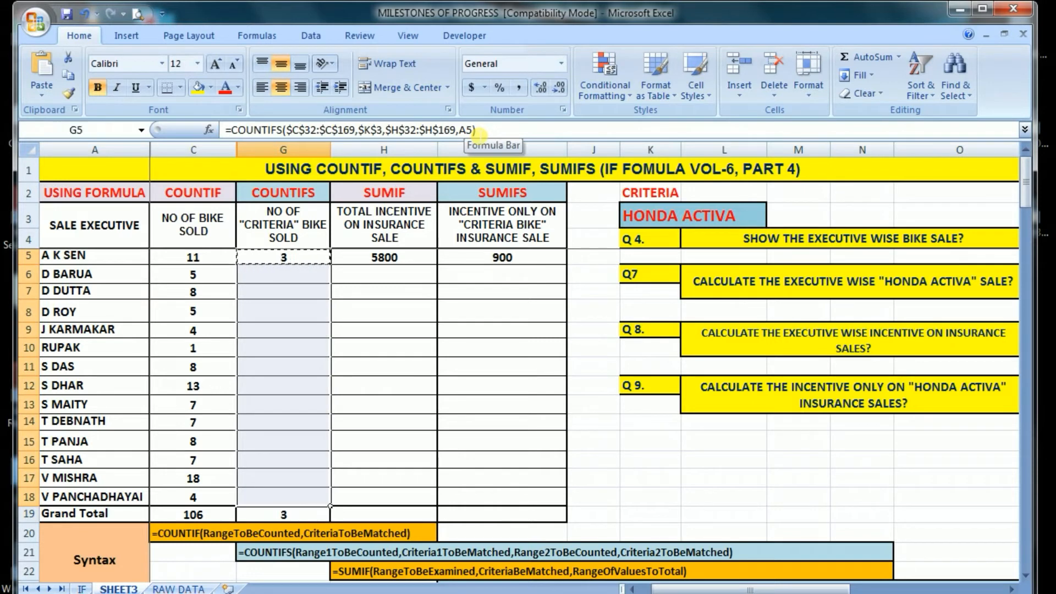
key(ctrl+v)
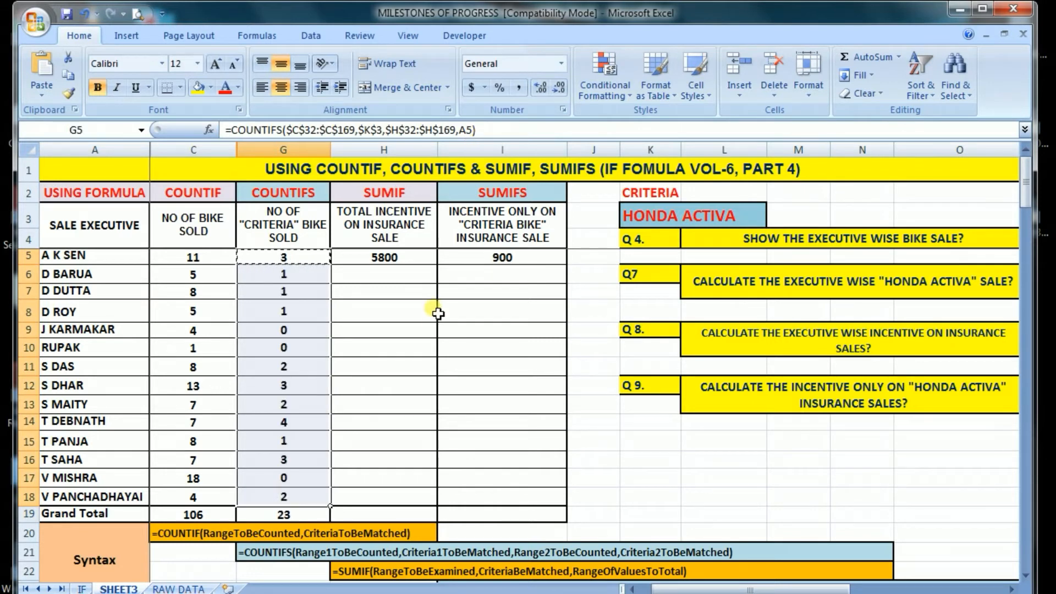
Save the workbook in its current format, continuing past the compatibility check
click(322, 326)
key(ctrl+s)
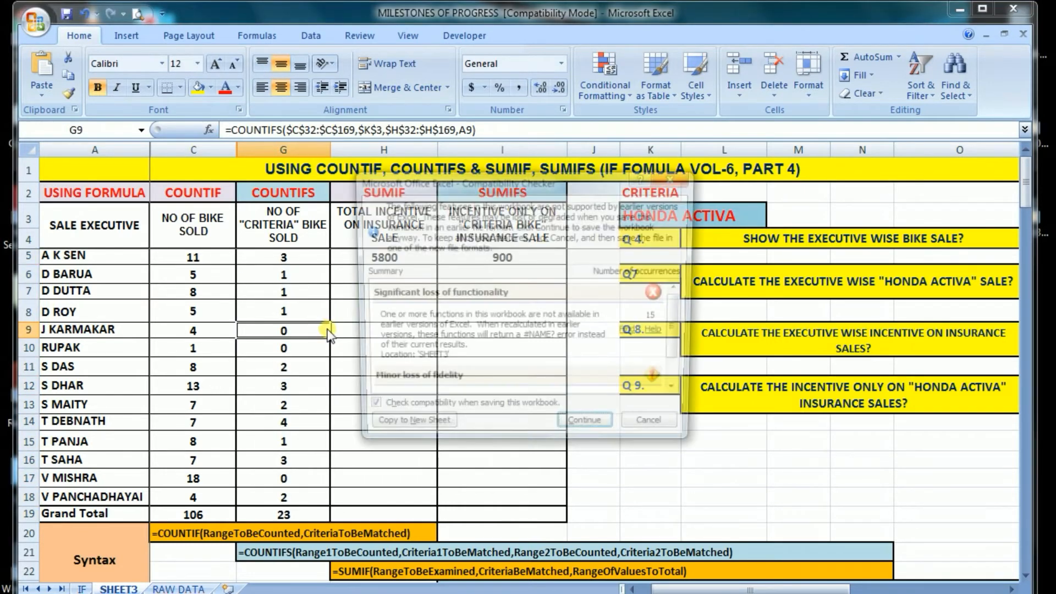
click(570, 440)
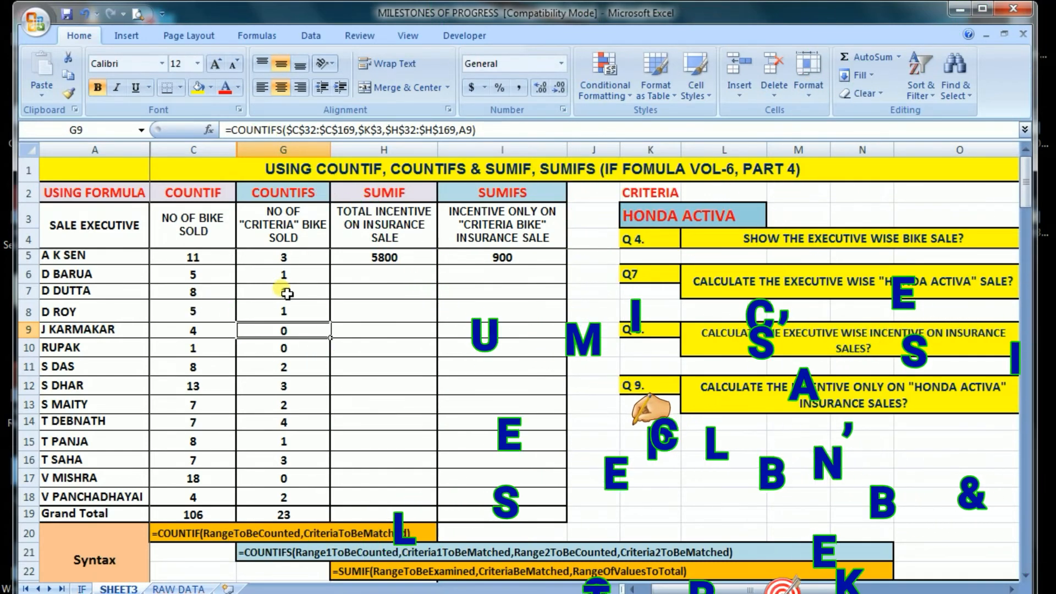
Examine the HONDA ACTIVA rows of the sale report and compare the COUNTIF formula in C5 with the COUNTIFS formula in G5
scroll(286, 294, down, 3)
scroll(295, 301, down, 6)
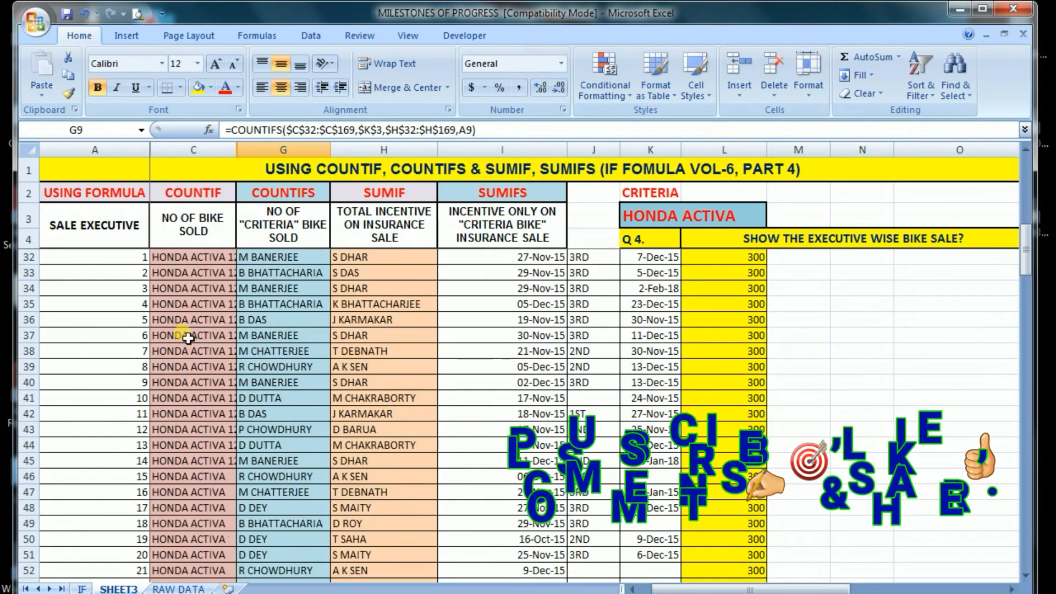
scroll(206, 438, up, 5)
scroll(207, 438, down, 5)
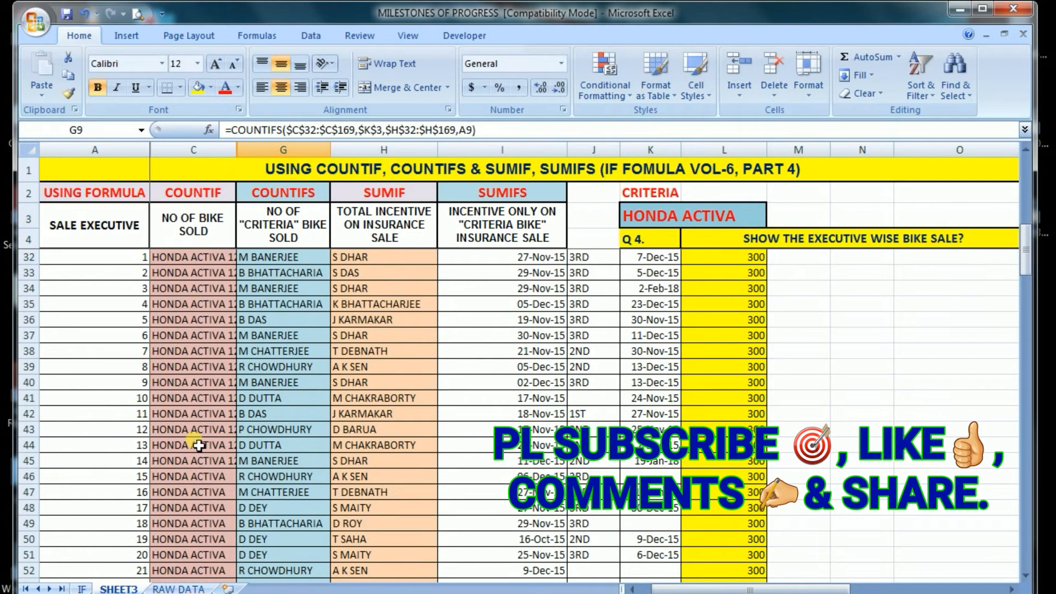
scroll(201, 396, up, 1)
scroll(201, 394, down, 5)
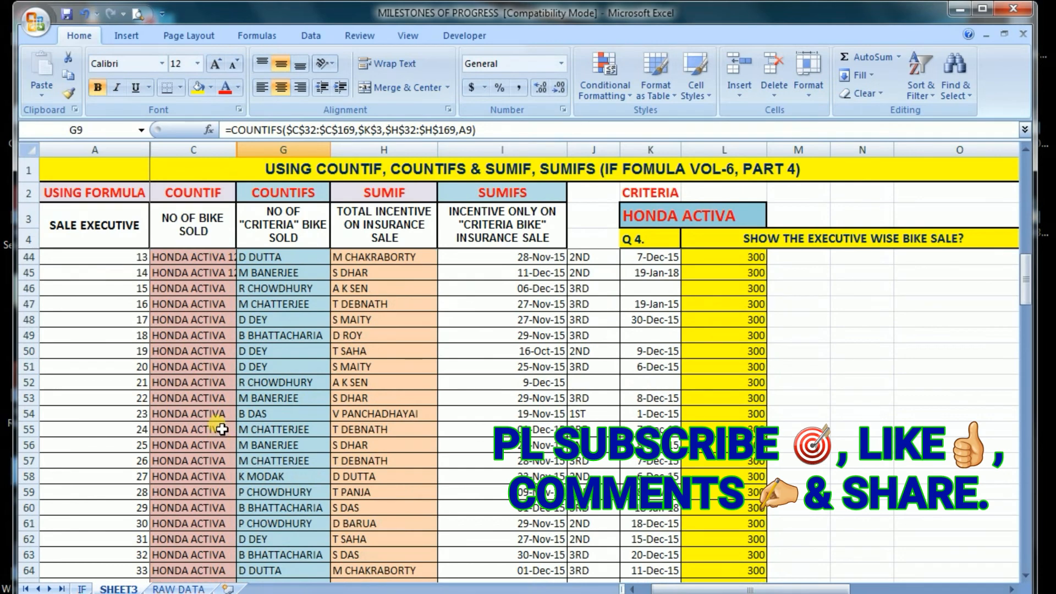
scroll(234, 420, up, 13)
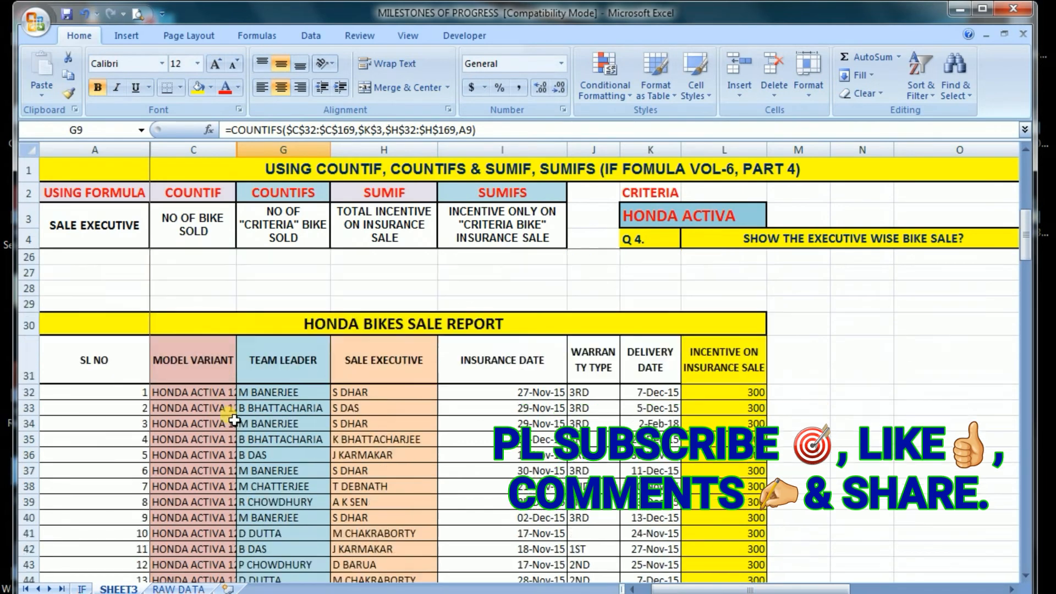
click(311, 265)
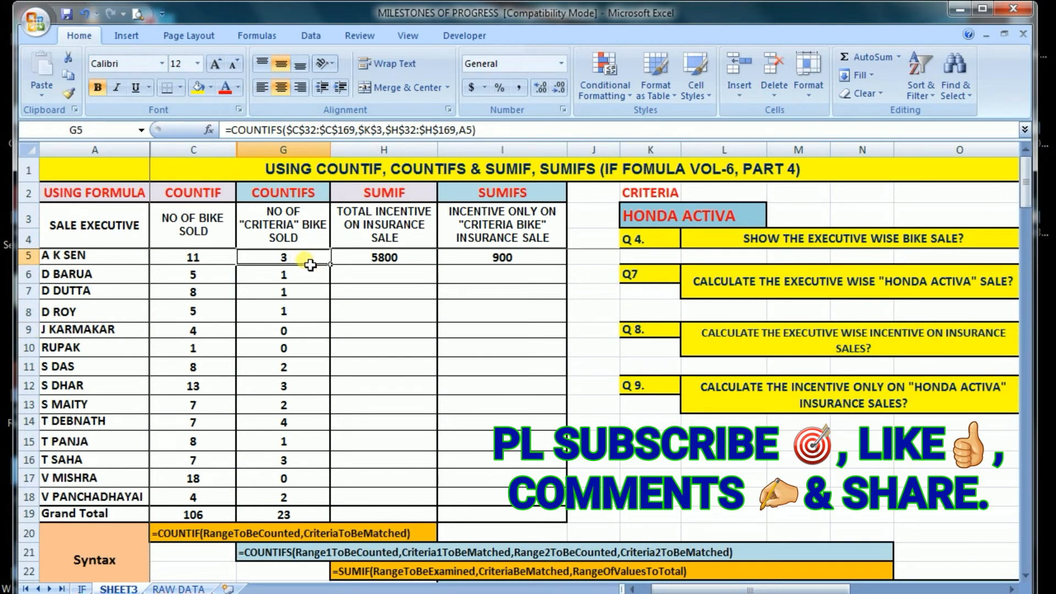
click(201, 266)
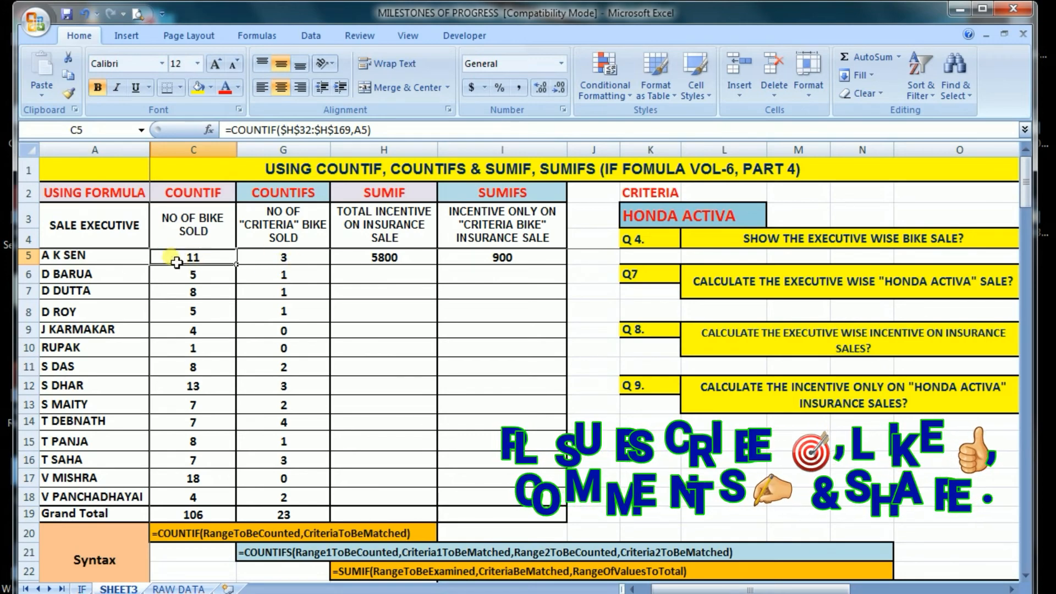
click(306, 264)
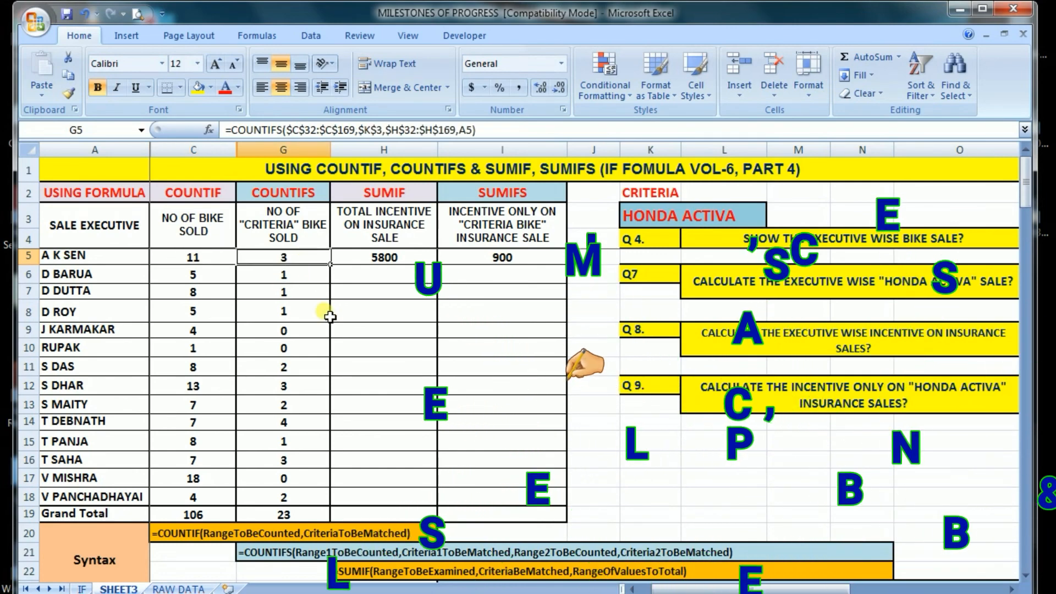